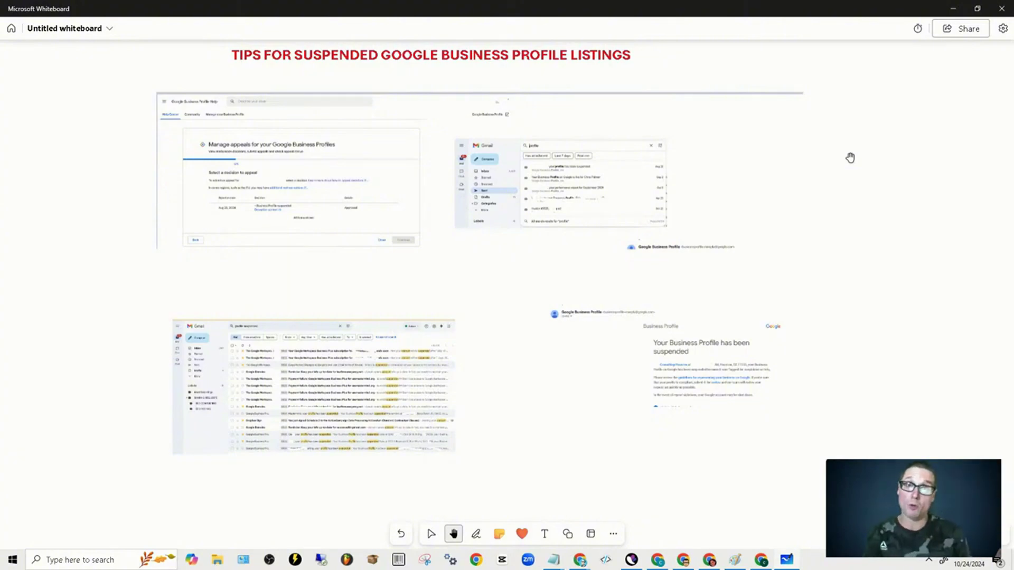
Zoom the whiteboard in on the 'Your Business Profile has been suspended' email screenshot
{"action": "scroll", "coordinate": [320, 322], "scroll_direction": "up", "scroll_amount": 2}
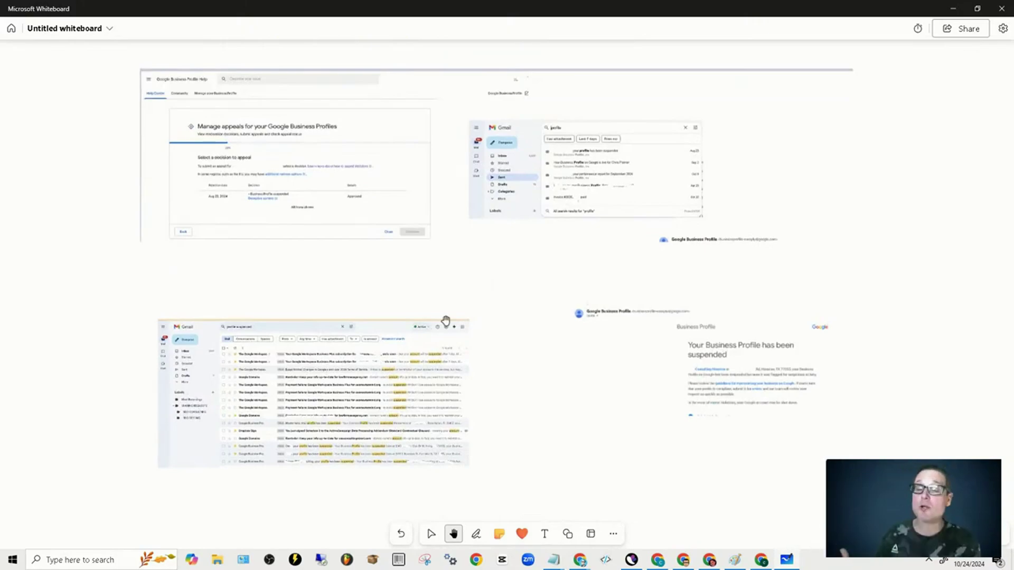
{"action": "scroll", "coordinate": [543, 242], "scroll_direction": "up", "scroll_amount": 3}
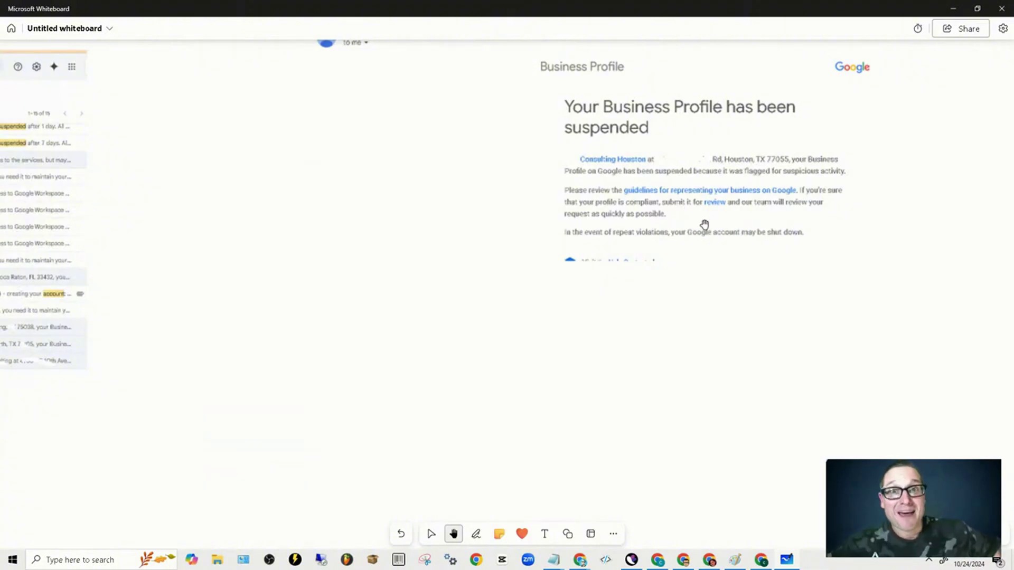
Pan the board to show the full Gmail results screenshot and the Manage appeals screenshot
{"action": "left_click_drag", "start_coordinate": [270, 384], "coordinate": [866, 363]}
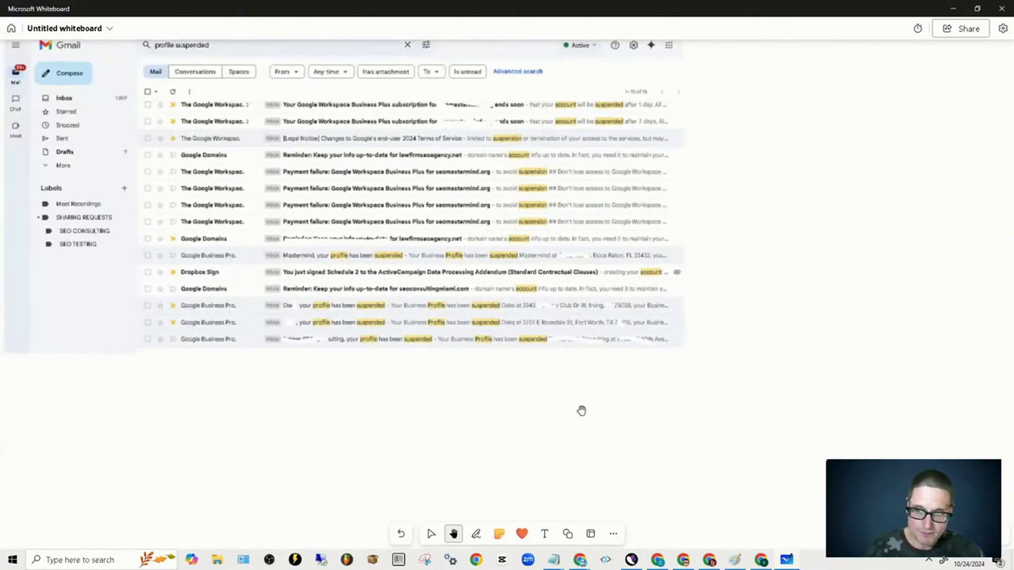
{"action": "left_click_drag", "start_coordinate": [191, 201], "coordinate": [294, 247]}
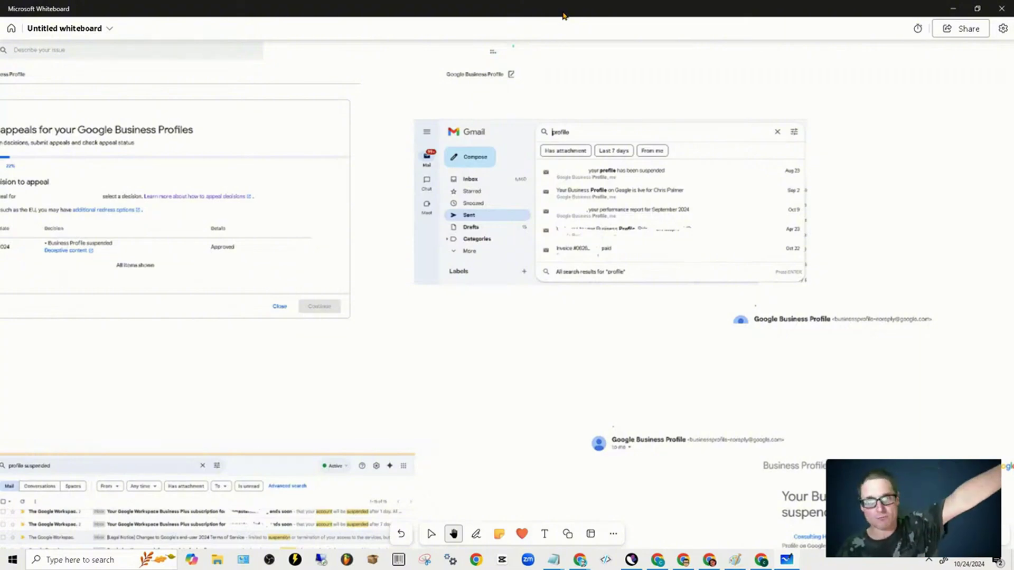
In Chrome, add ACCOUNT to the third-party API connections search and rerun it
{"action": "key", "text": "alt+Tab"}
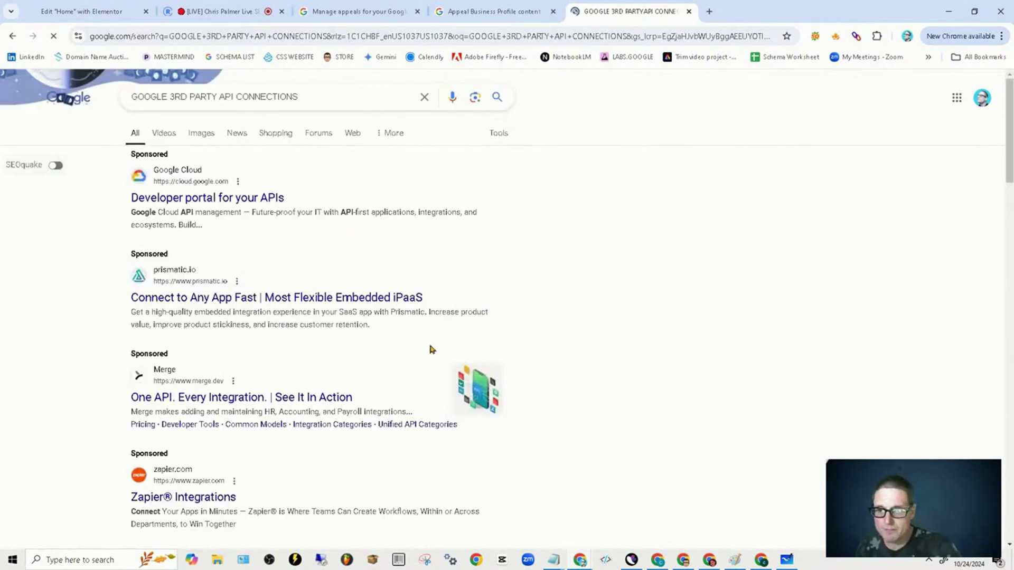
{"action": "scroll", "coordinate": [429, 341], "scroll_direction": "down", "scroll_amount": 4}
{"action": "left_click", "coordinate": [159, 83]}
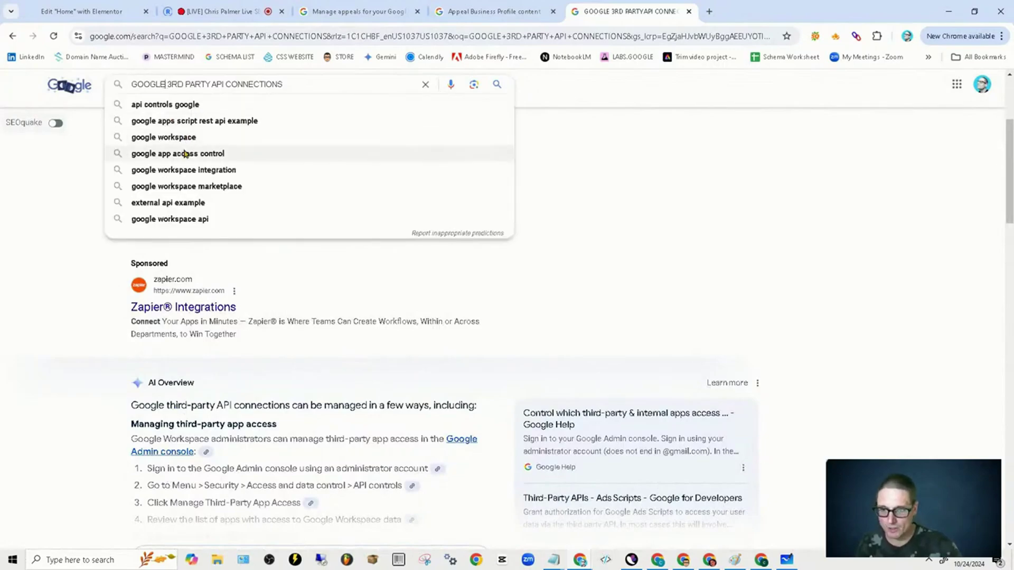
{"action": "type", "text": "ACCOUNT"}
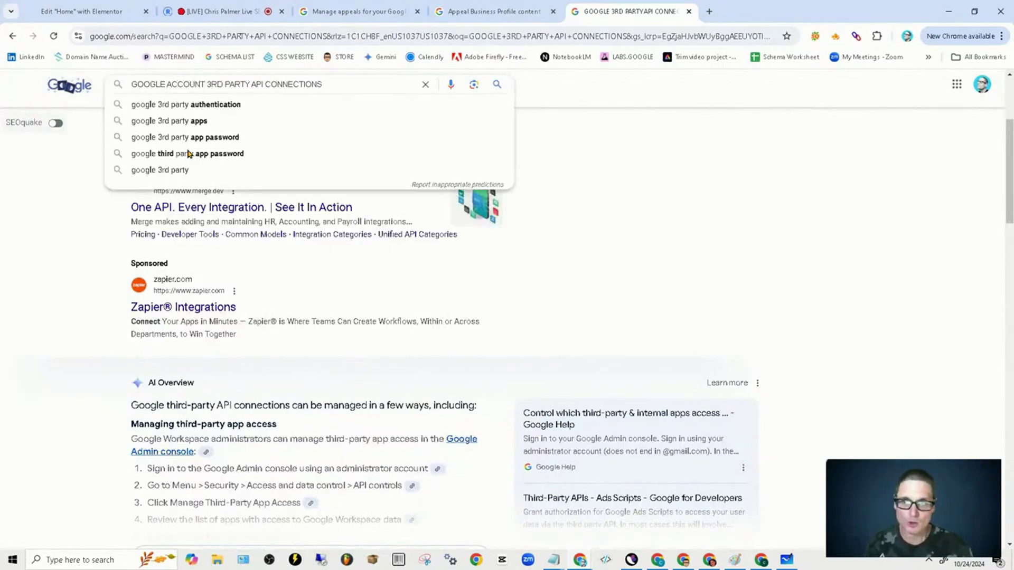
{"action": "key", "text": "Return"}
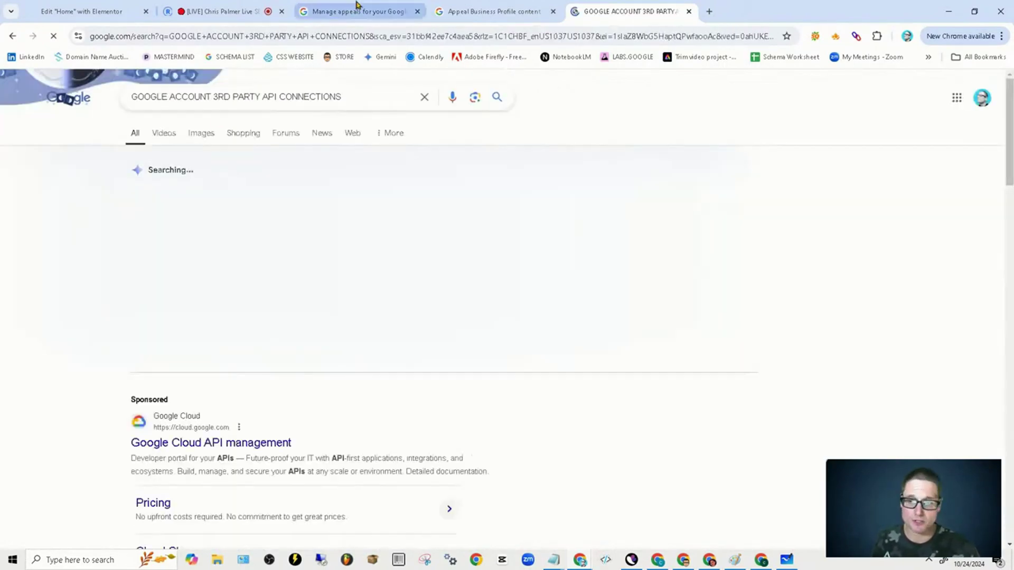
Open the Google Account Help article on Account Linking from the results
{"action": "scroll", "coordinate": [508, 438], "scroll_direction": "down", "scroll_amount": 2}
{"action": "scroll", "coordinate": [509, 439], "scroll_direction": "down", "scroll_amount": 5}
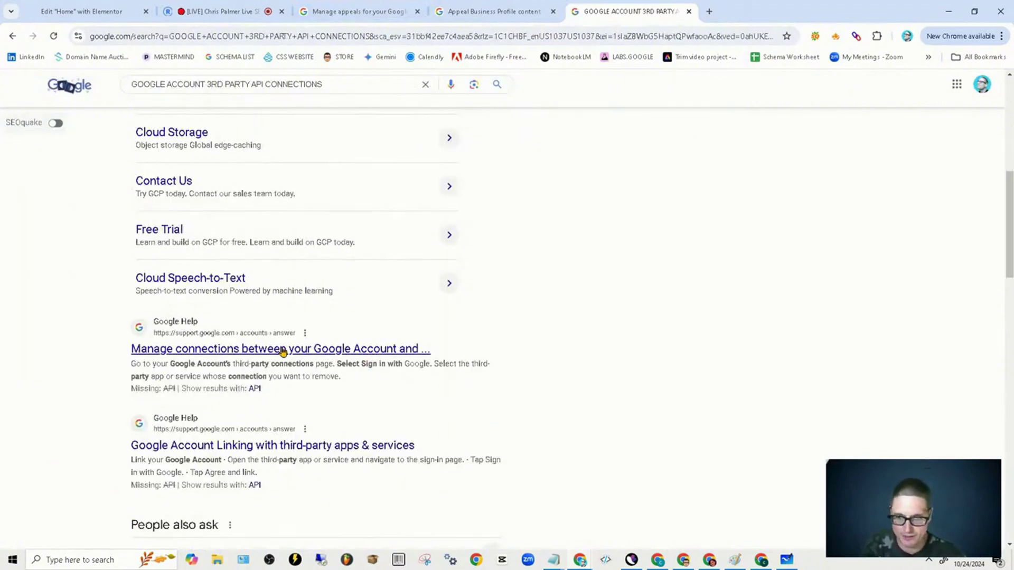
{"action": "left_click", "coordinate": [340, 445]}
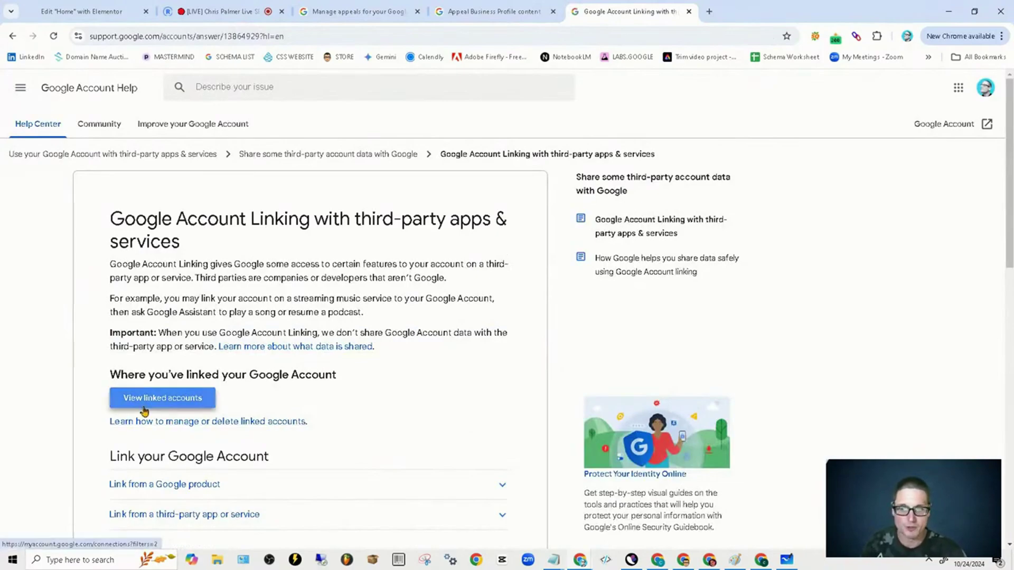
Open the linked third-party apps list and view Untitled project's Google Sheets access
{"action": "left_click", "coordinate": [162, 397]}
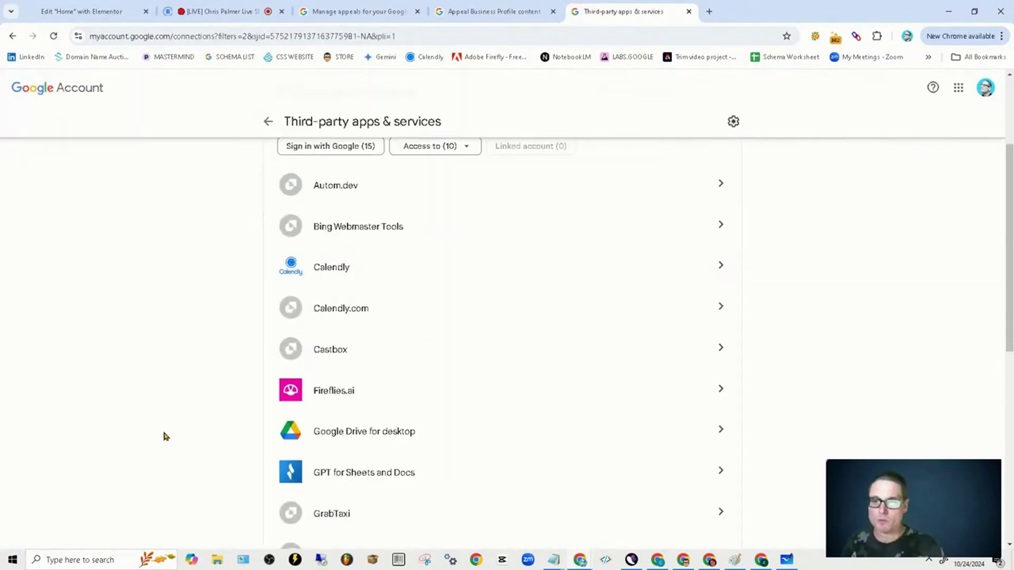
{"action": "scroll", "coordinate": [460, 476], "scroll_direction": "down", "scroll_amount": 8}
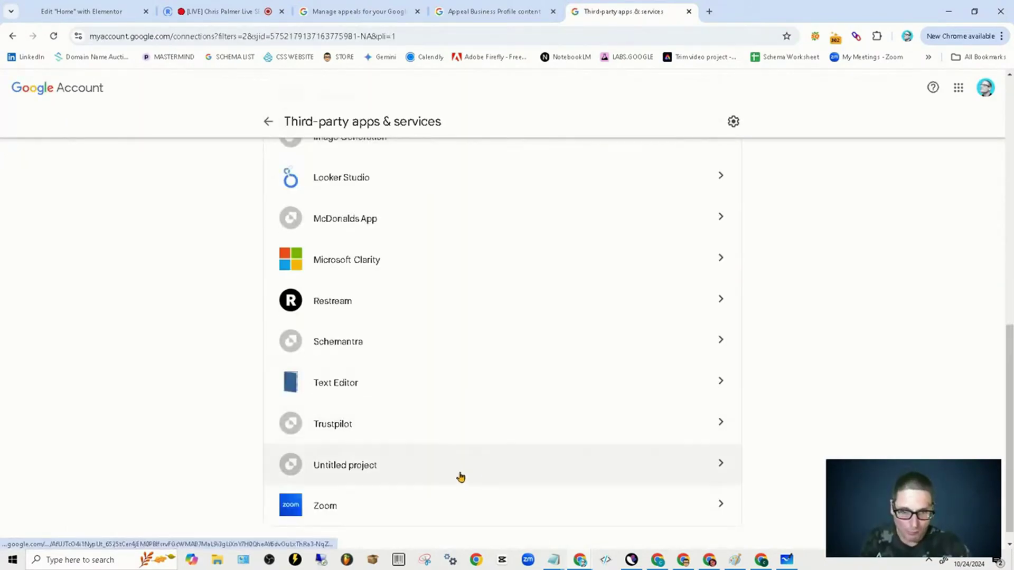
{"action": "left_click", "coordinate": [716, 473]}
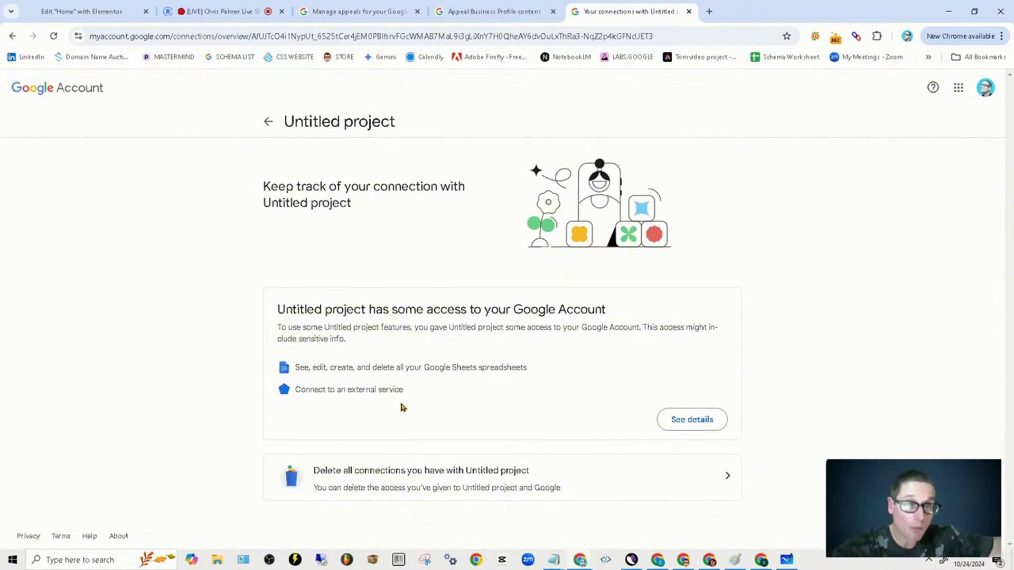
Go back to the Third-party apps & services list, scrolled to the top at Autom.dev
{"action": "left_click", "coordinate": [263, 127]}
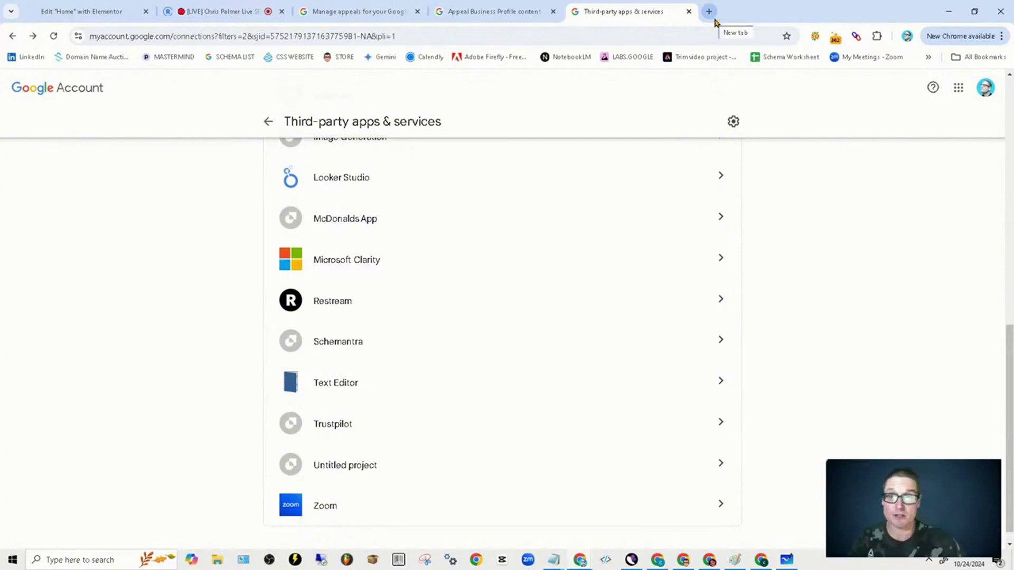
{"action": "scroll", "coordinate": [454, 507], "scroll_direction": "up", "scroll_amount": 5}
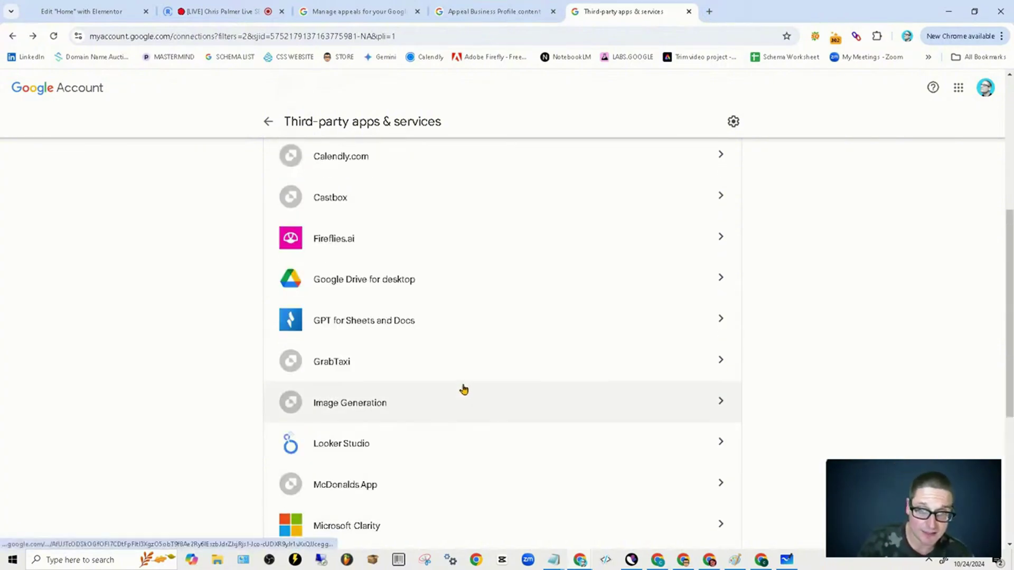
{"action": "scroll", "coordinate": [496, 253], "scroll_direction": "up", "scroll_amount": 3}
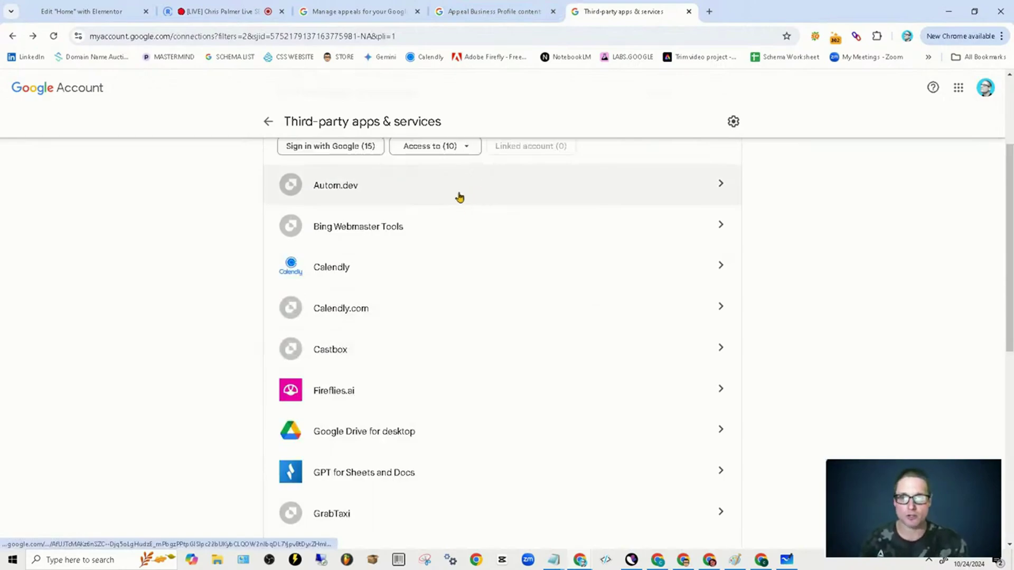
Stop Autom.dev from using Sign in with Google and confirm
{"action": "left_click", "coordinate": [408, 200]}
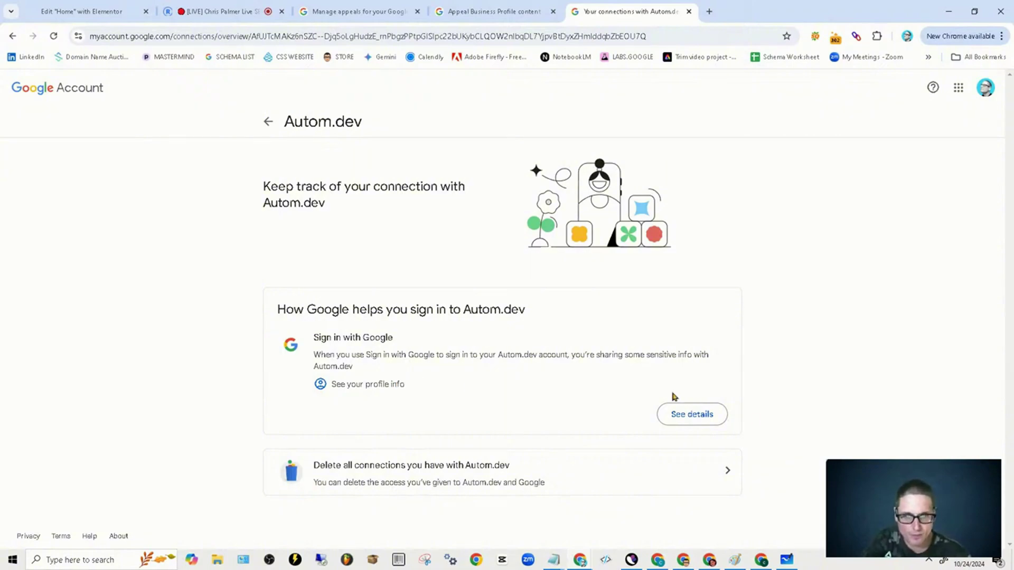
{"action": "left_click", "coordinate": [691, 415]}
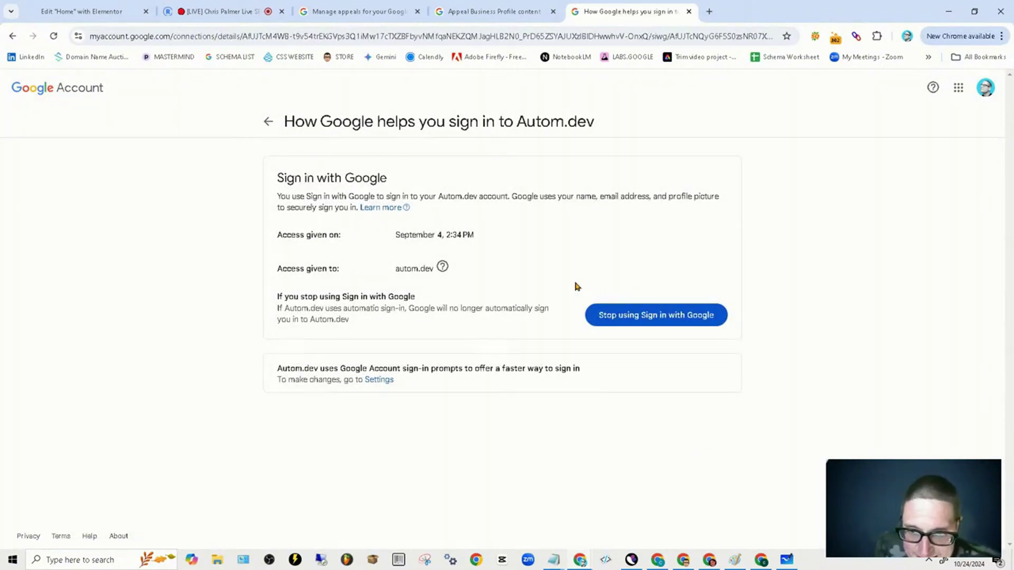
{"action": "left_click", "coordinate": [670, 323]}
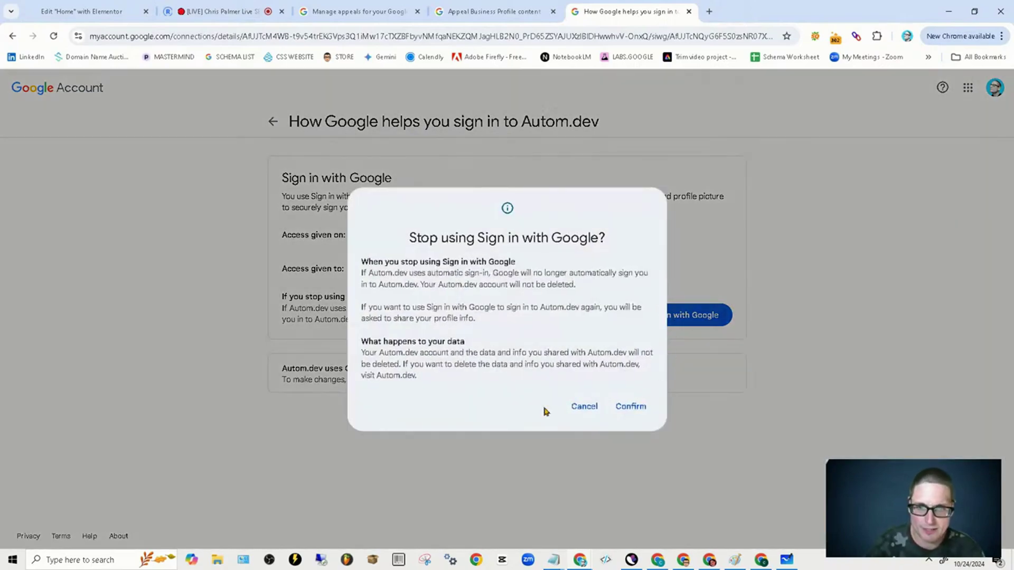
{"action": "left_click", "coordinate": [639, 409]}
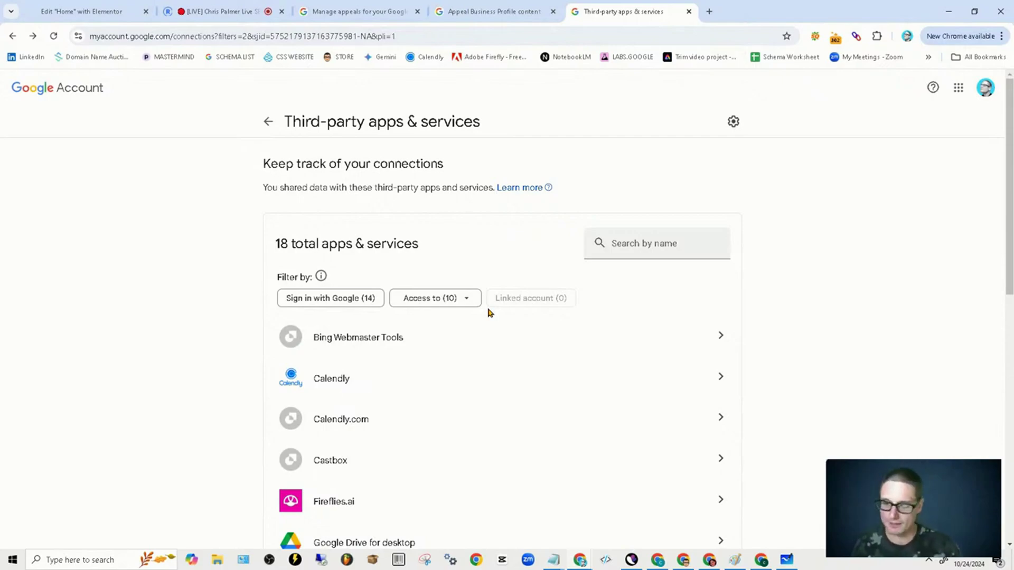
Stop GrabTaxi from using Sign in with Google and confirm
{"action": "scroll", "coordinate": [393, 405], "scroll_direction": "down", "scroll_amount": 3}
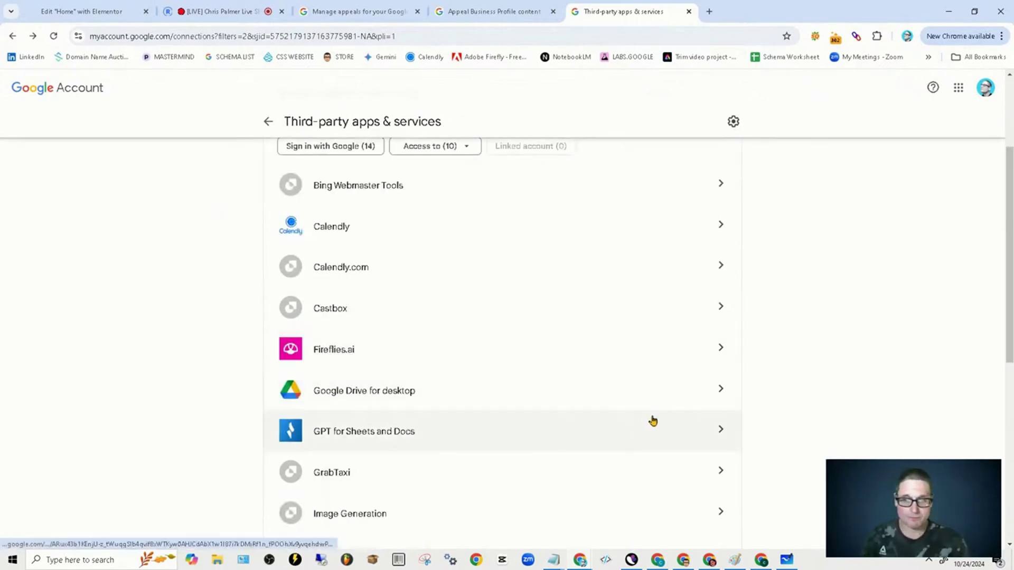
{"action": "left_click", "coordinate": [525, 478]}
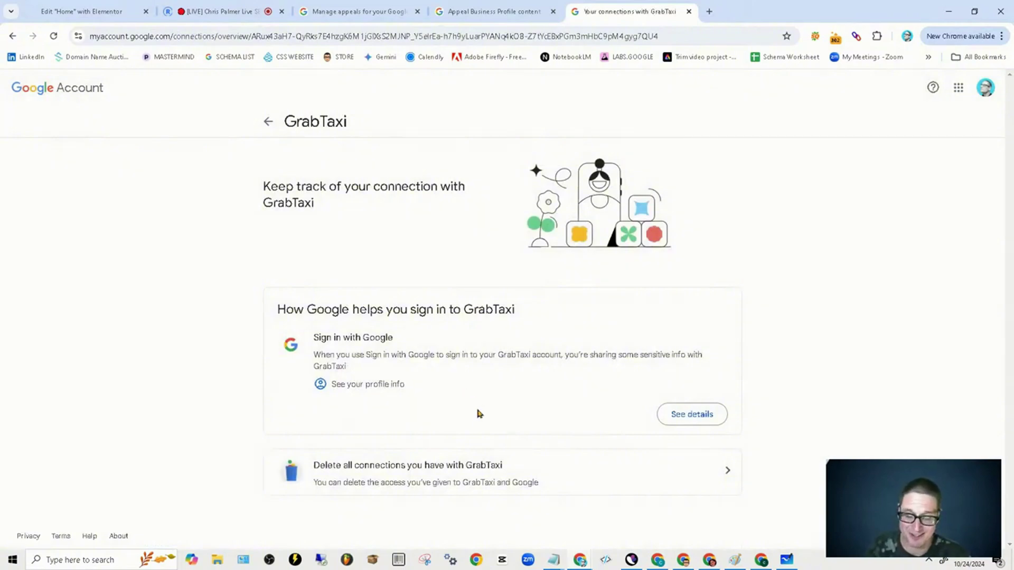
{"action": "left_click", "coordinate": [330, 405]}
{"action": "left_click", "coordinate": [655, 324]}
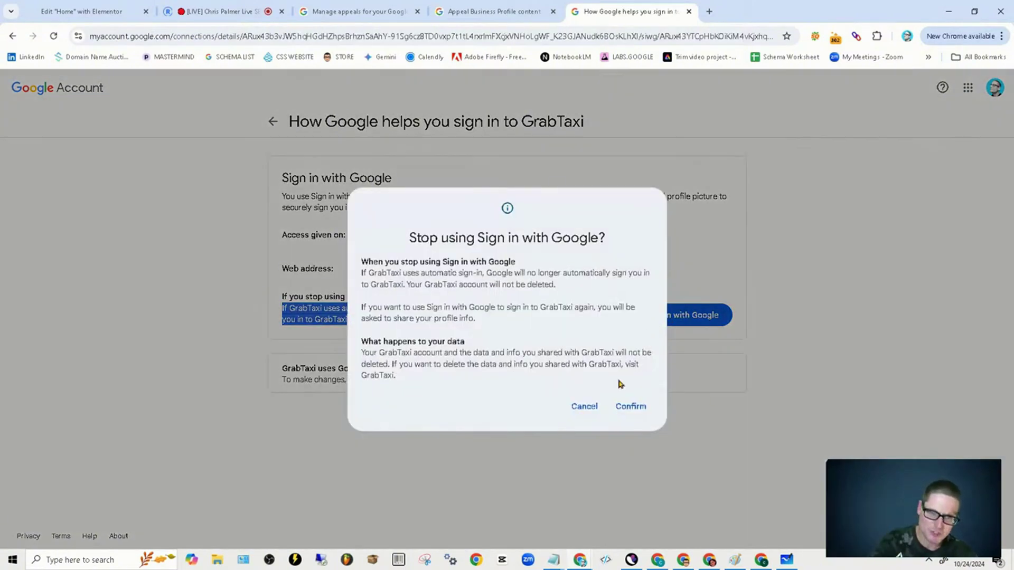
{"action": "left_click", "coordinate": [631, 406]}
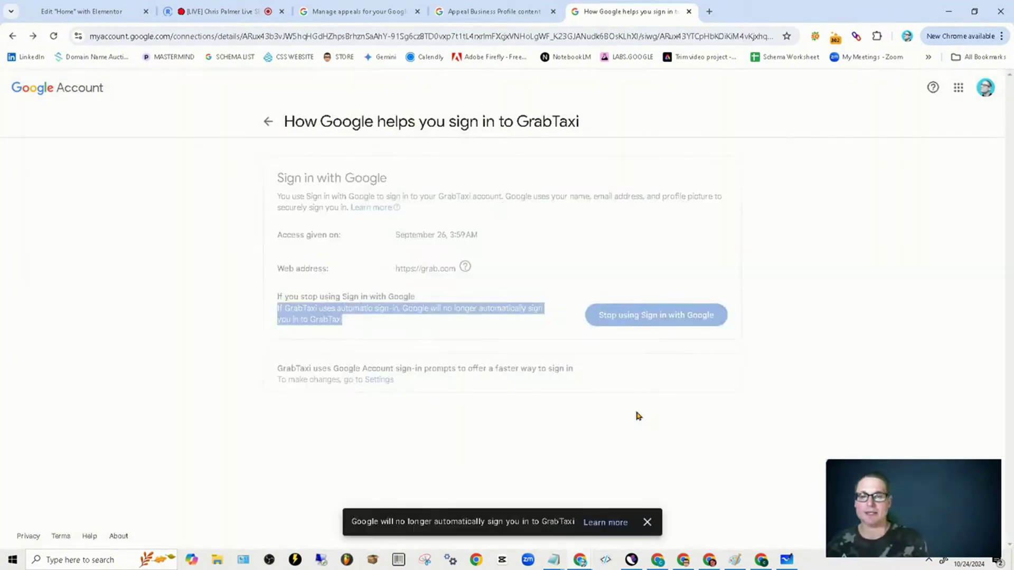
{"action": "key", "text": "ctrl+t"}
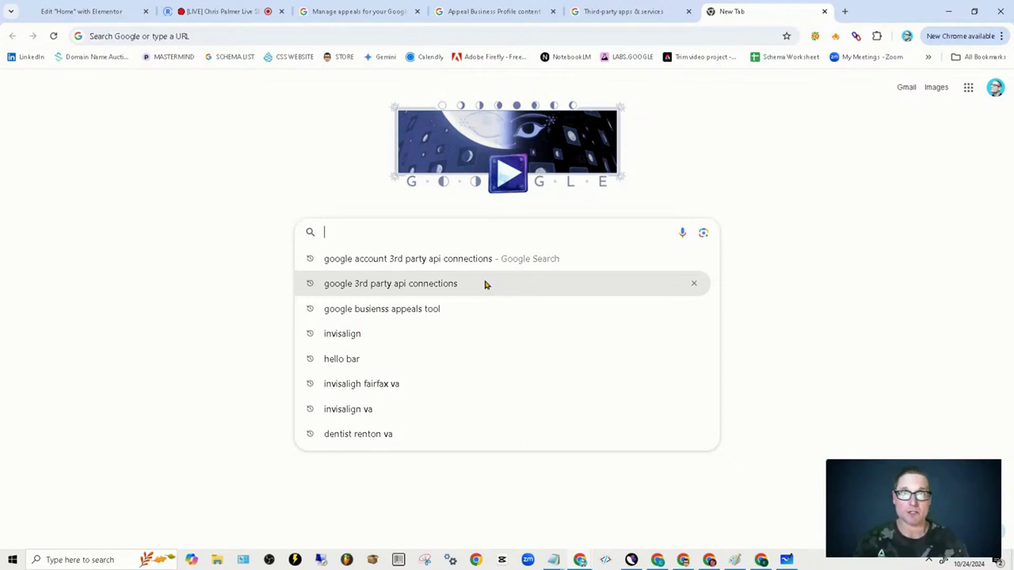
Start a 'GOOGLE MA' search in the new tab, then return to the Appeal Business Profile article
{"action": "mouse_move", "coordinate": [743, 560]}
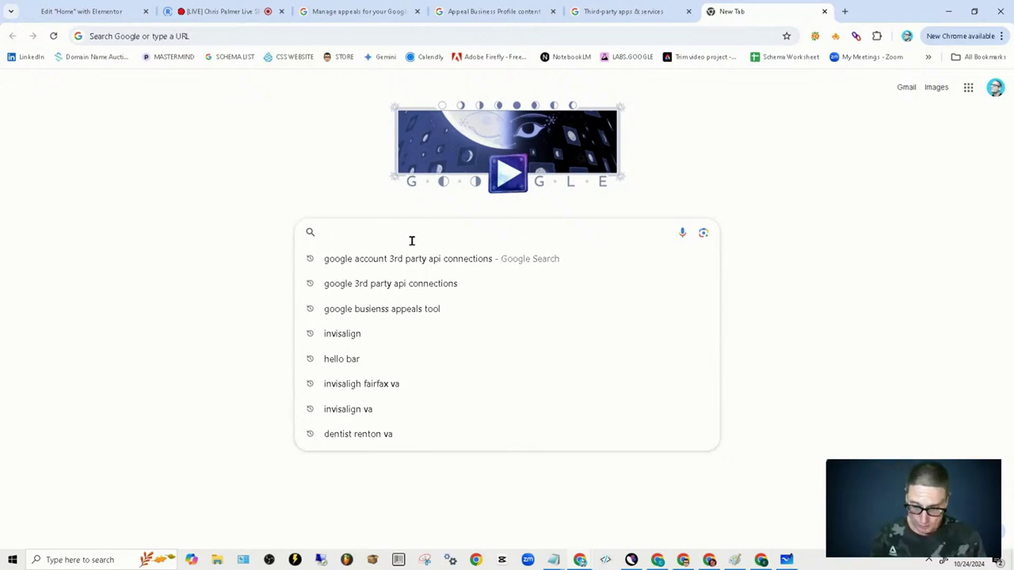
{"action": "type", "text": "GOOGLE MA"}
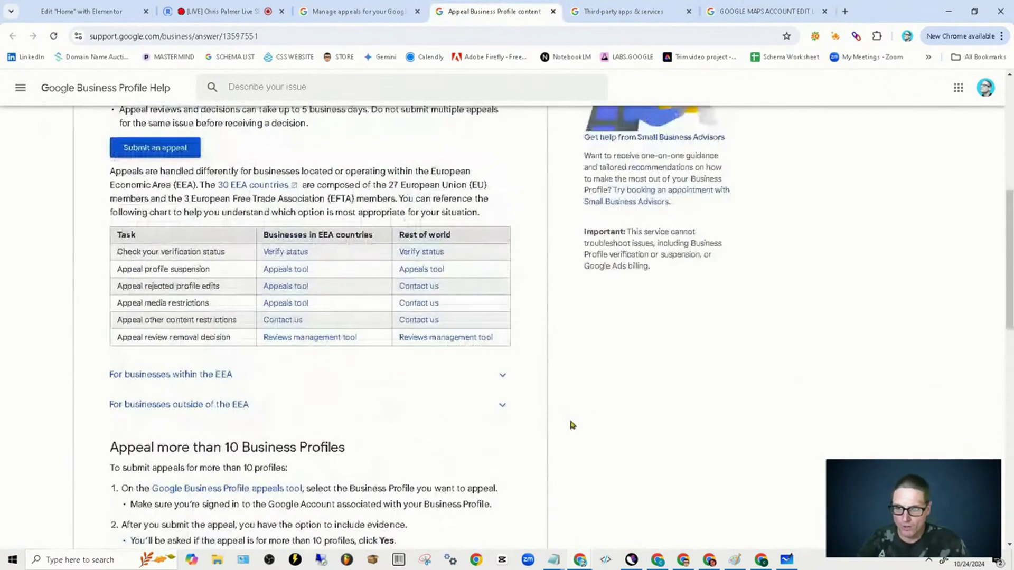
{"action": "scroll", "coordinate": [227, 346], "scroll_direction": "up", "scroll_amount": 3}
{"action": "scroll", "coordinate": [228, 354], "scroll_direction": "up", "scroll_amount": 5}
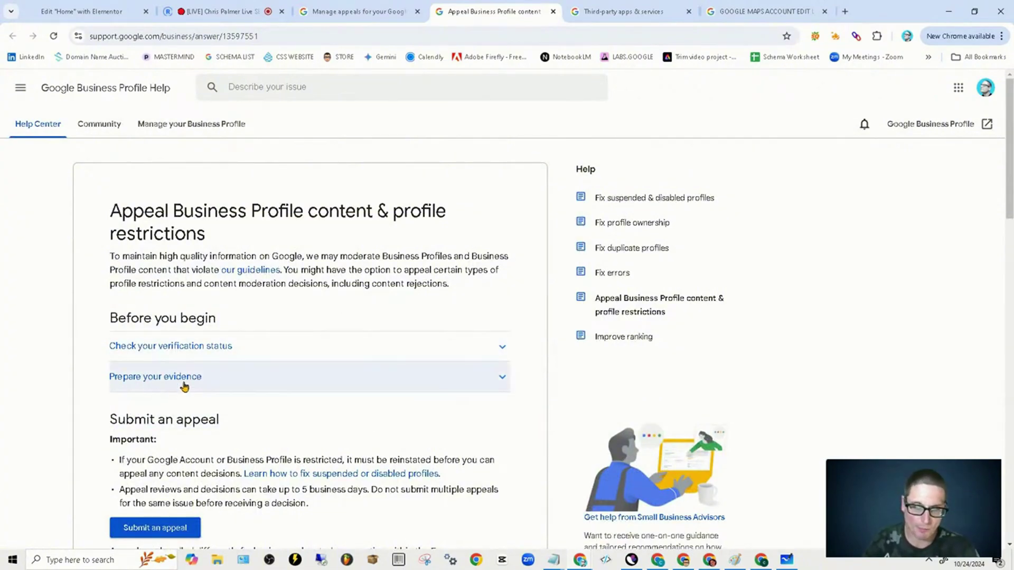
Expand Prepare your evidence to review acceptable documents, then switch to the Manage appeals window
{"action": "left_click", "coordinate": [284, 378]}
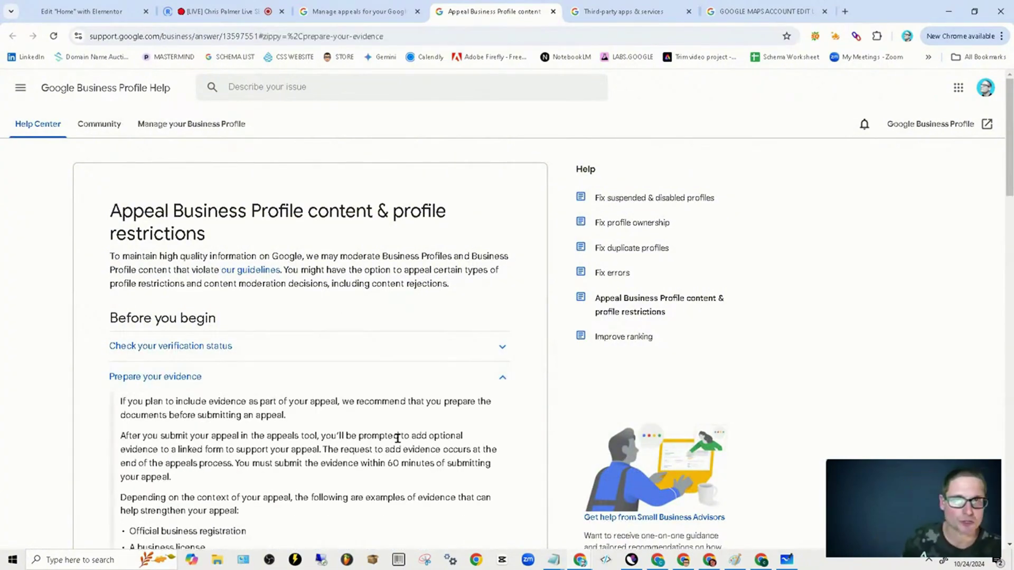
{"action": "scroll", "coordinate": [410, 454], "scroll_direction": "down", "scroll_amount": 5}
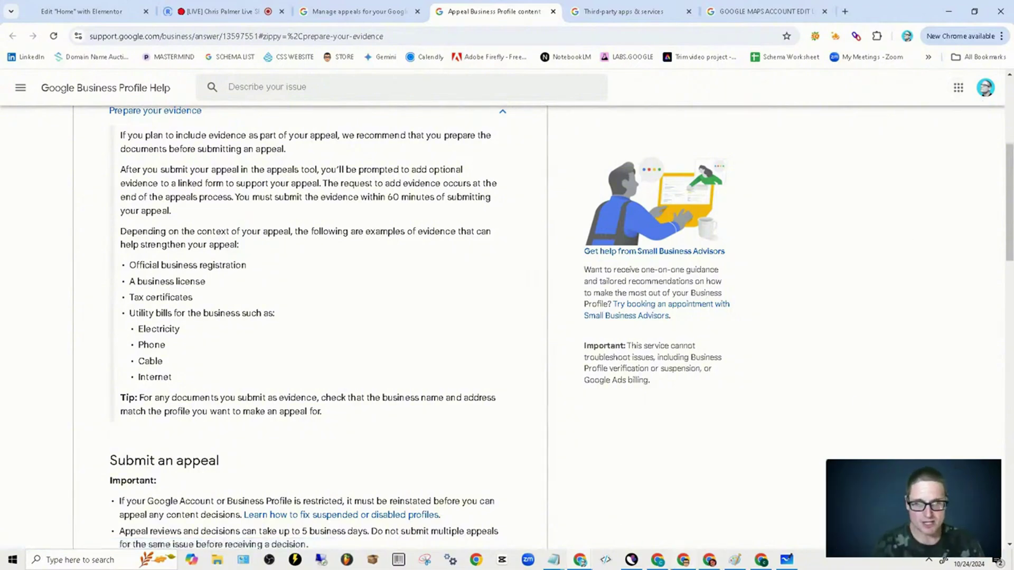
{"action": "left_click", "coordinate": [687, 561]}
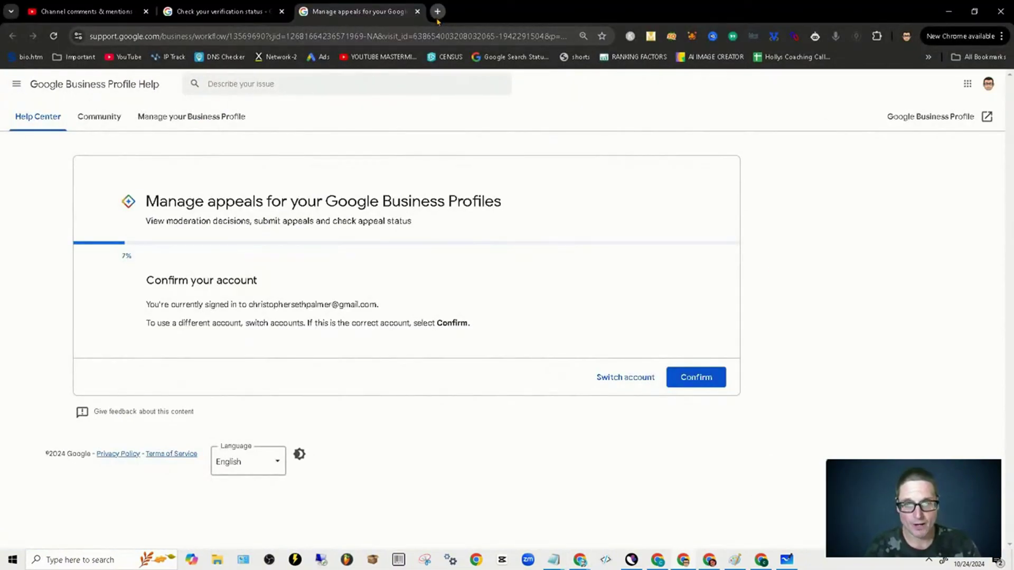
From the Manage appeals tab, open the Google Account's Personal info settings via the avatar menu
{"action": "left_click", "coordinate": [437, 11]}
{"action": "left_click", "coordinate": [380, 11]}
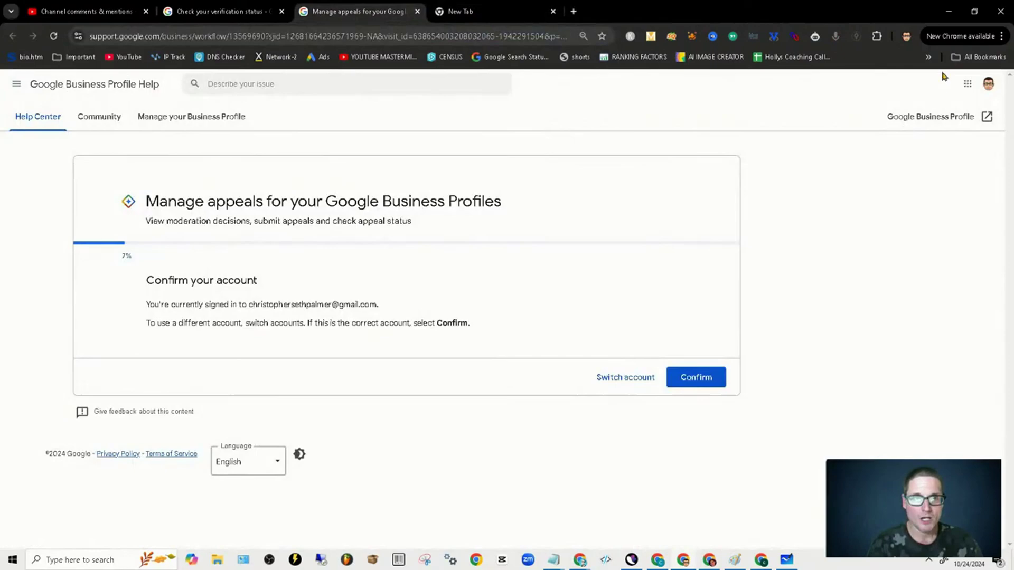
{"action": "left_click", "coordinate": [988, 83]}
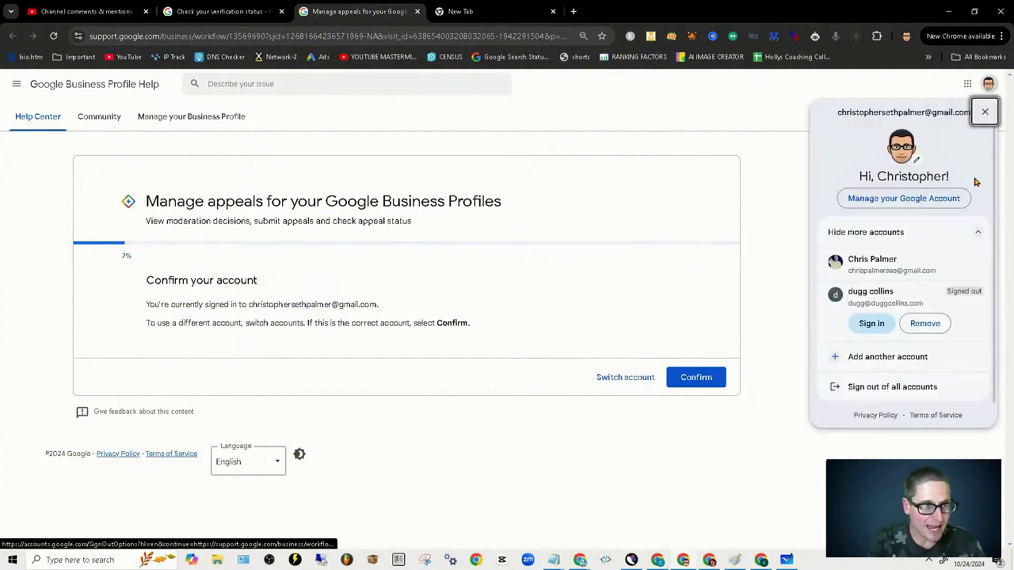
{"action": "left_click", "coordinate": [919, 197]}
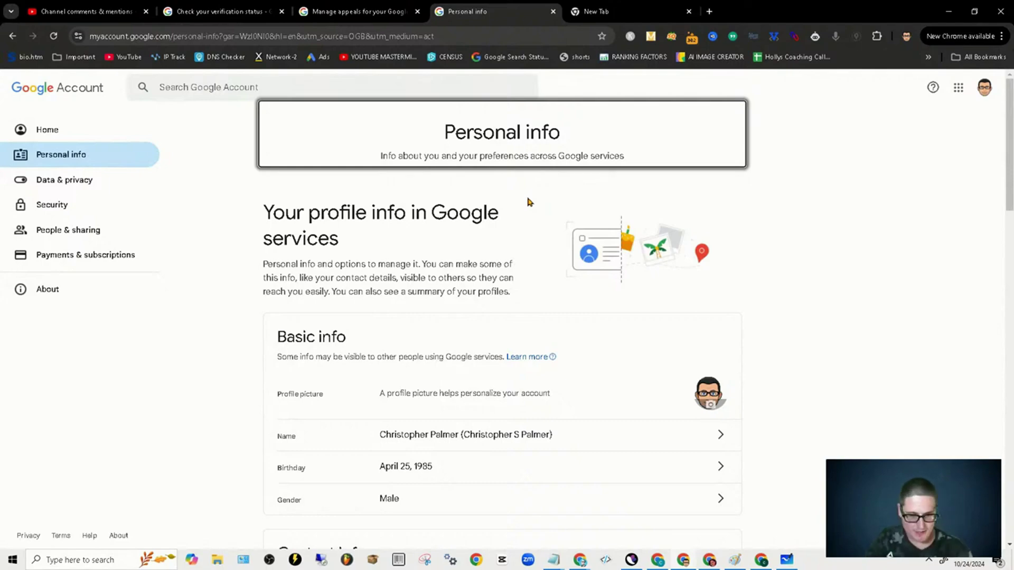
{"action": "scroll", "coordinate": [661, 419], "scroll_direction": "down", "scroll_amount": 7}
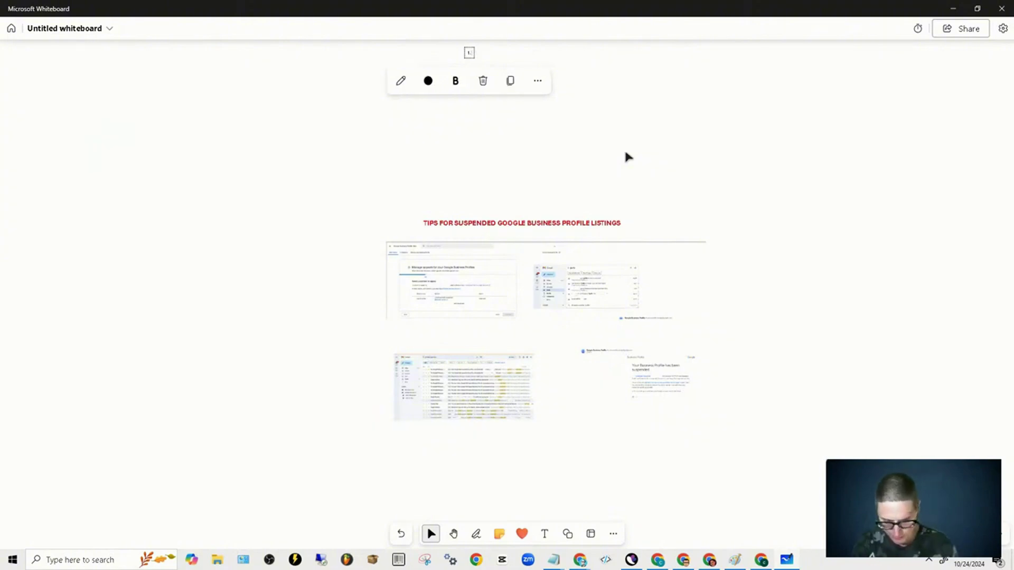
Add the tip 'FILL OUT YOUR APPEAL SUBMISSION INFORMATION CORRECTLY' and widen it onto one line
{"action": "type", "text": "FILL OUT"}
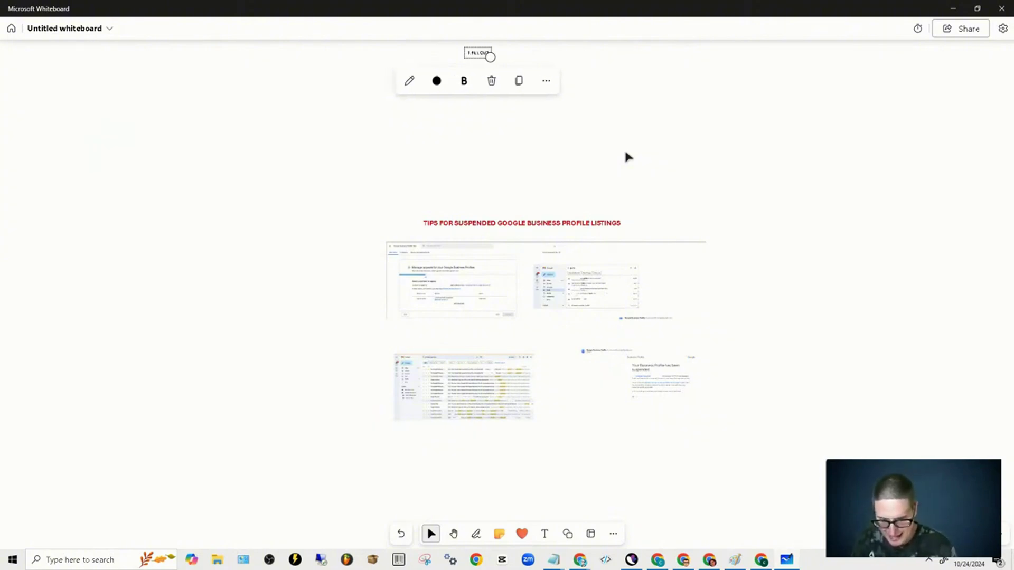
{"action": "type", "text": " YOUR APPEA"}
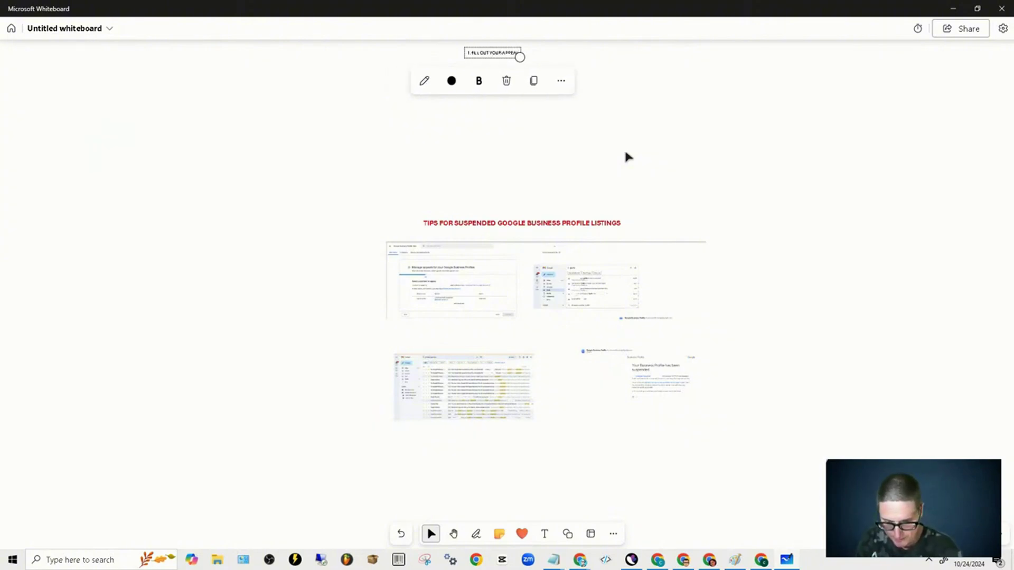
{"action": "type", "text": "L SUBMISSI"}
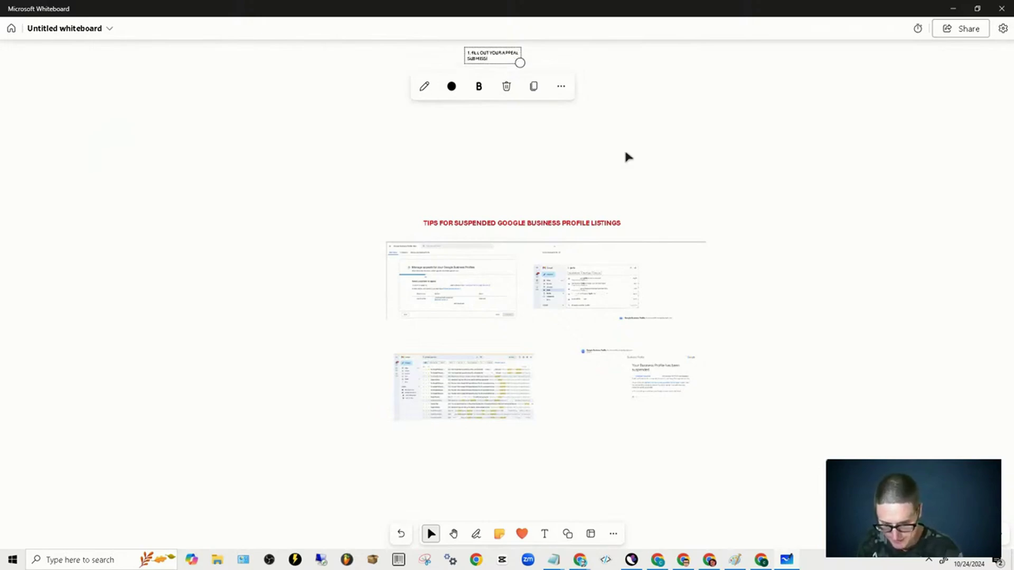
{"action": "type", "text": "ON INFORMA"}
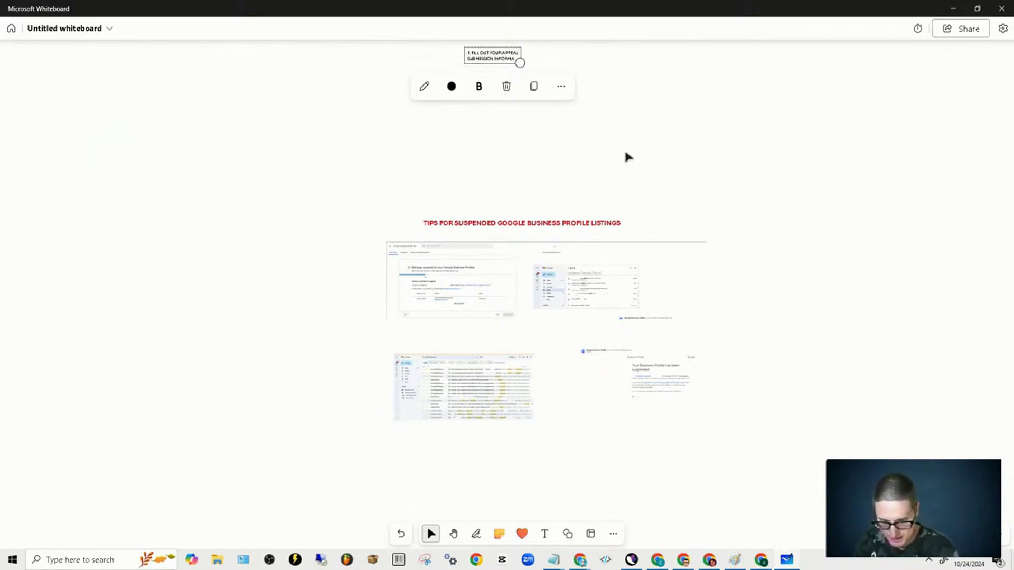
{"action": "type", "text": "TION"}
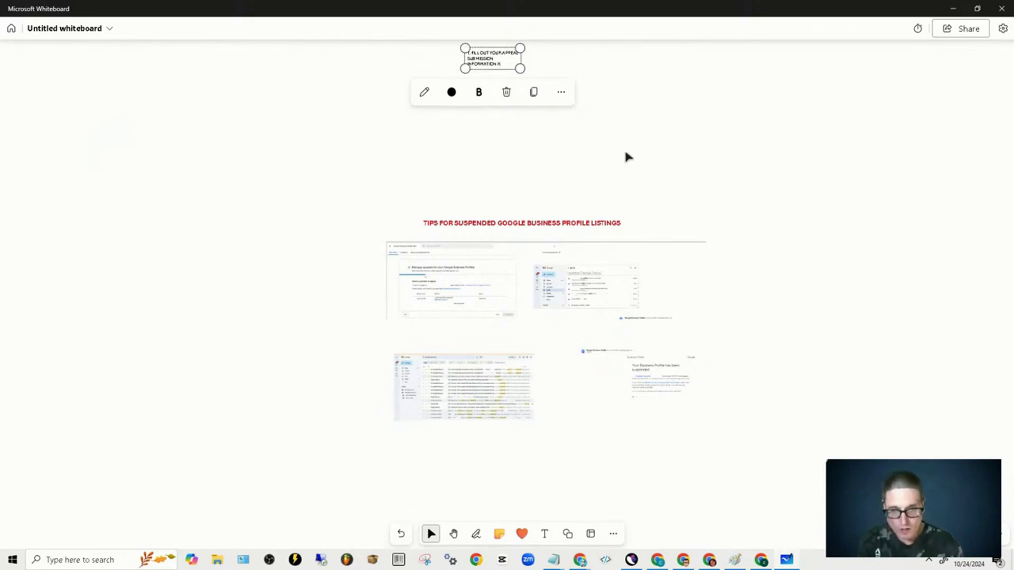
{"action": "type", "text": " CORRECTLY"}
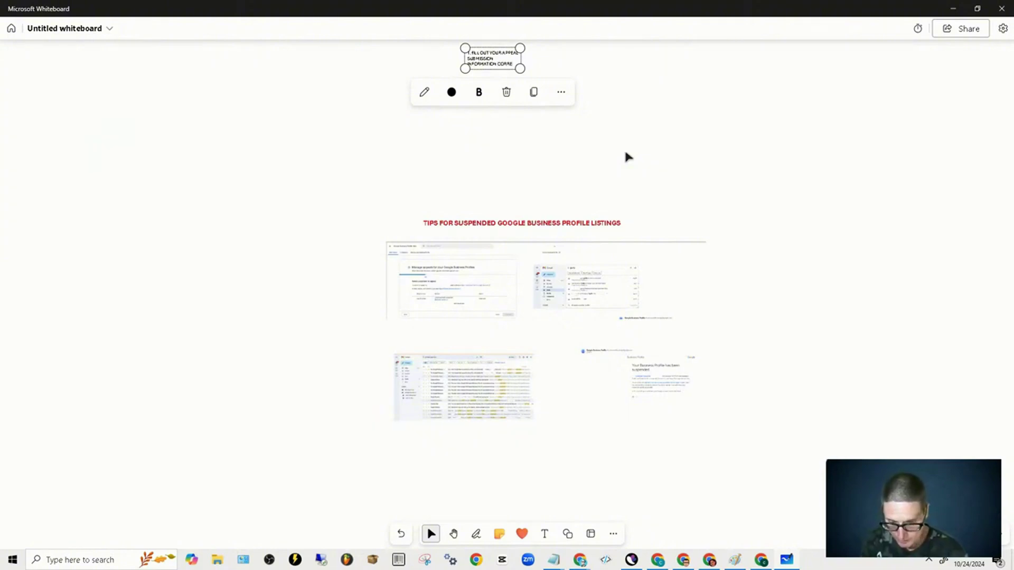
{"action": "left_click", "coordinate": [625, 152]}
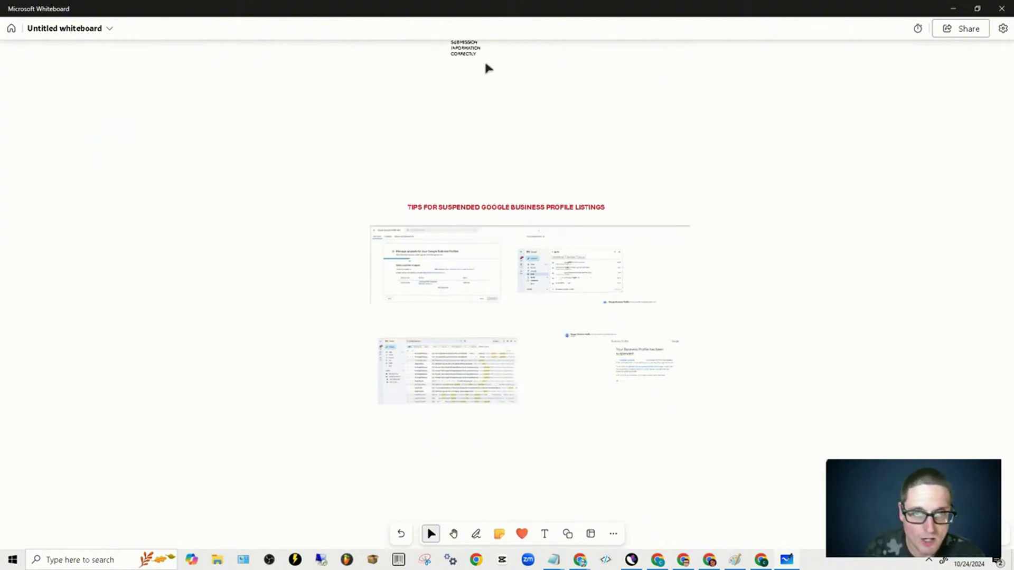
{"action": "scroll", "coordinate": [487, 68], "scroll_direction": "up", "scroll_amount": 1}
{"action": "left_click", "coordinate": [499, 66]}
{"action": "left_click", "coordinate": [616, 72]}
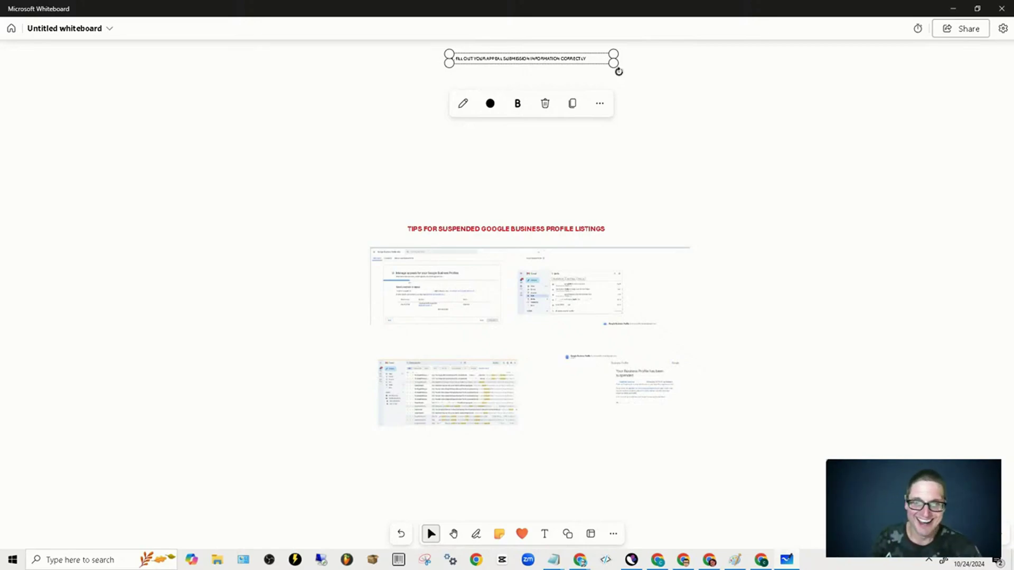
{"action": "left_click_drag", "start_coordinate": [614, 62], "coordinate": [642, 89]}
Add an enlarged text box below the first tip reading '2. TAKE A LOOK AT 3RD PARTY APPLICATION API CONNECTIONS TO YOUR GOOGLE EMAIL ACCOUNT'
{"action": "left_click", "coordinate": [475, 86]}
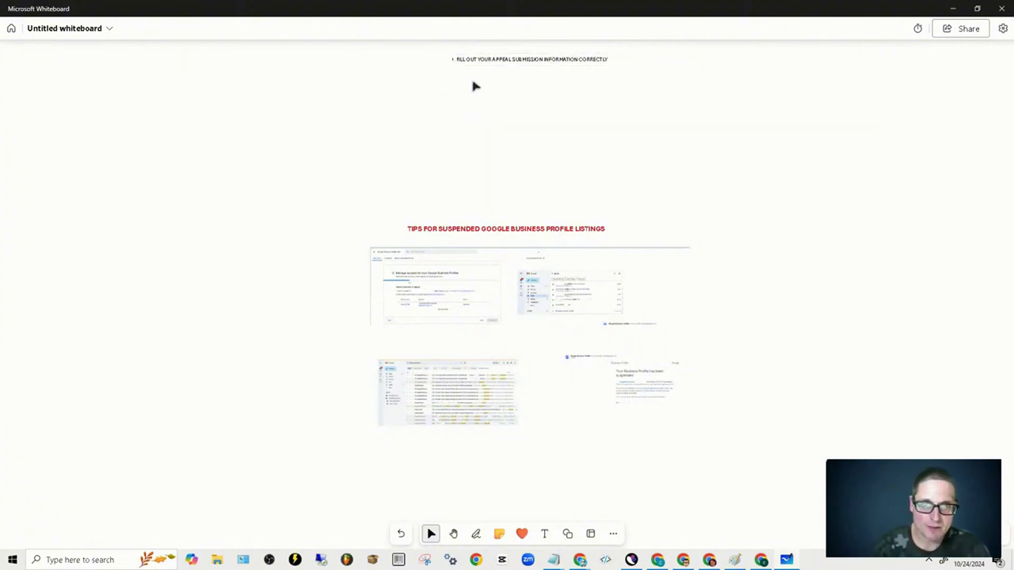
{"action": "right_click", "coordinate": [489, 85]}
{"action": "left_click", "coordinate": [516, 112]}
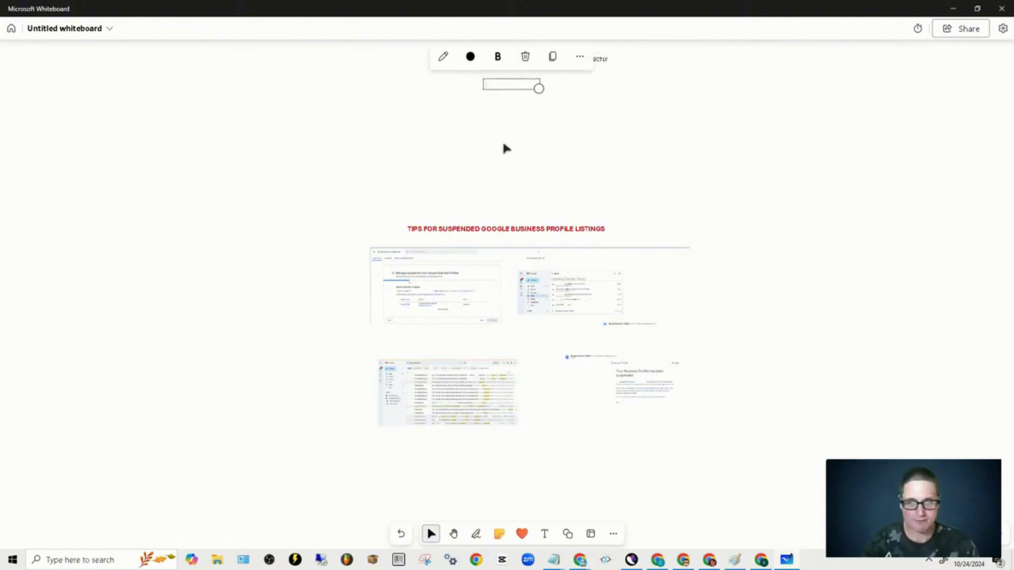
{"action": "type", "text": "2."}
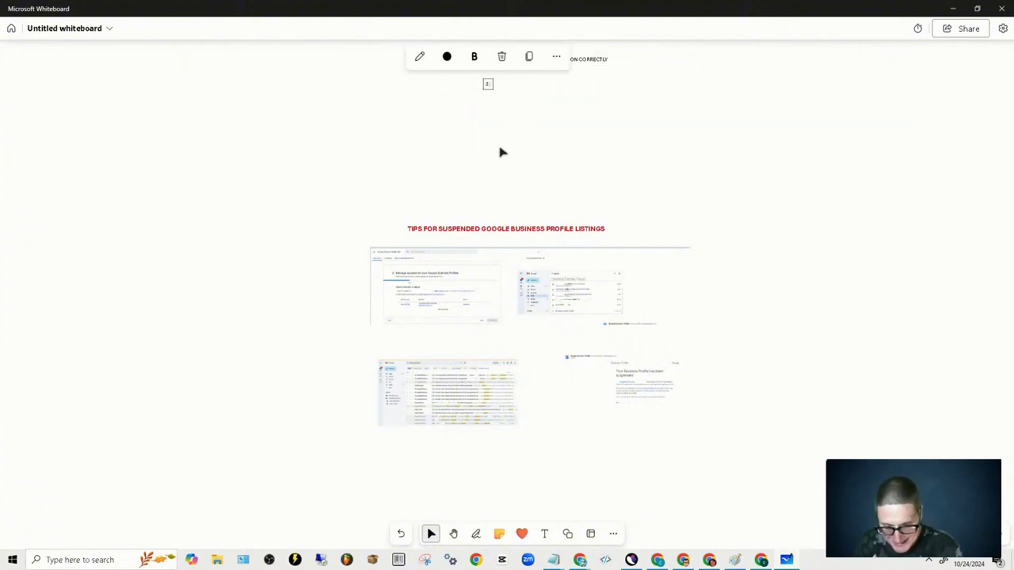
{"action": "type", "text": " TAKE A LOOK A"}
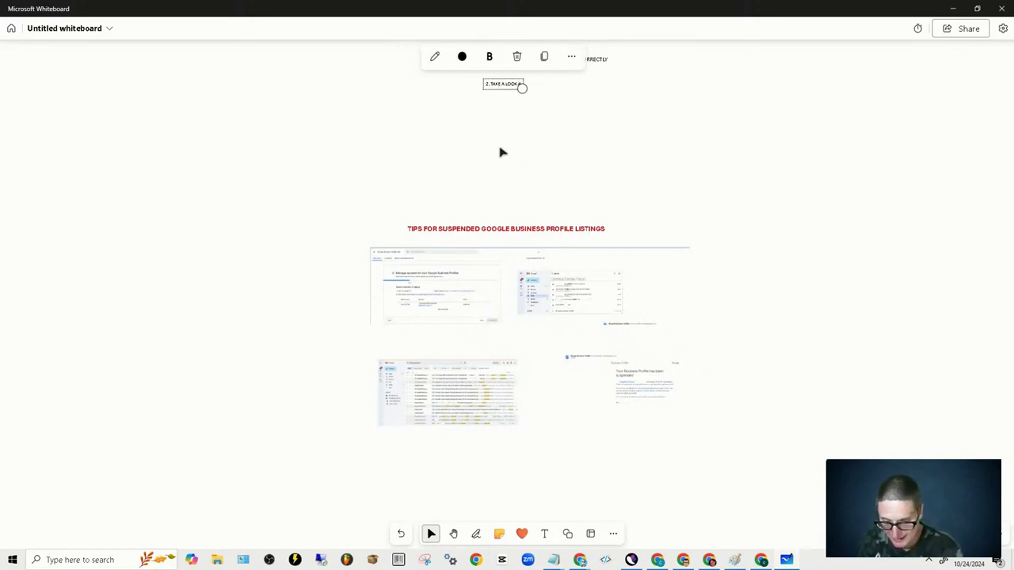
{"action": "type", "text": "T 3RD PARTY"}
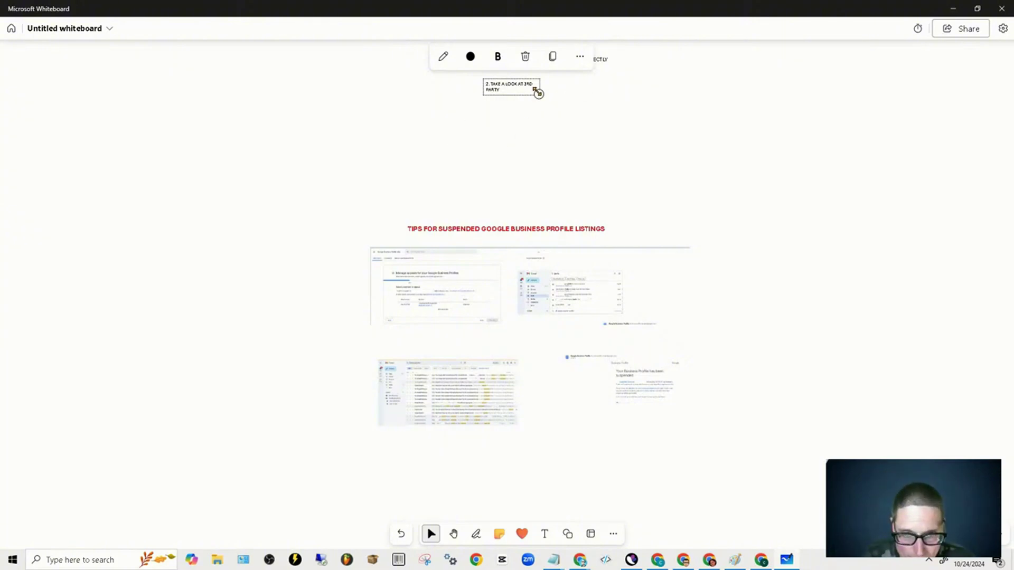
{"action": "left_click_drag", "start_coordinate": [537, 91], "coordinate": [610, 179]}
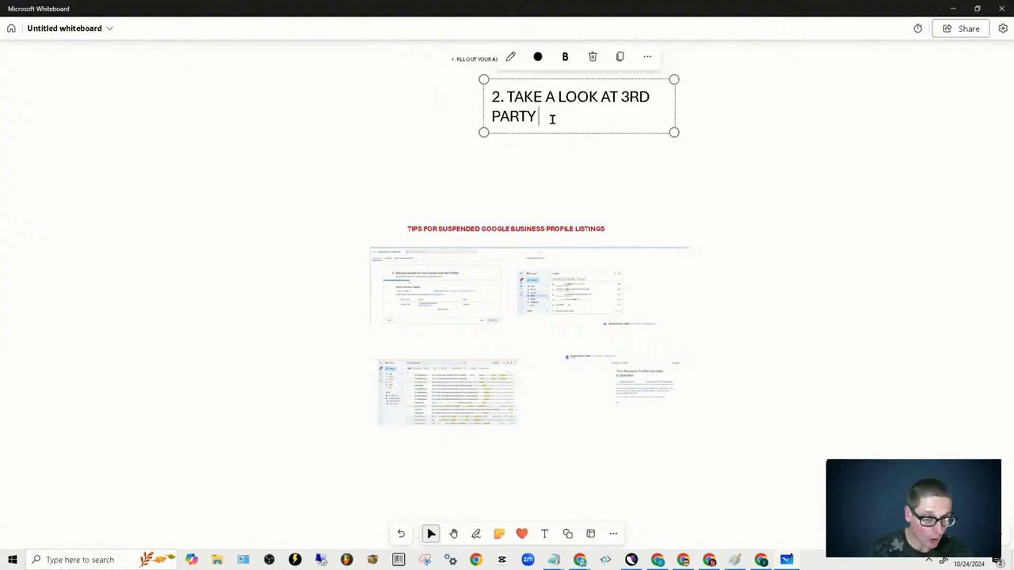
{"action": "type", "text": "APPLIC"}
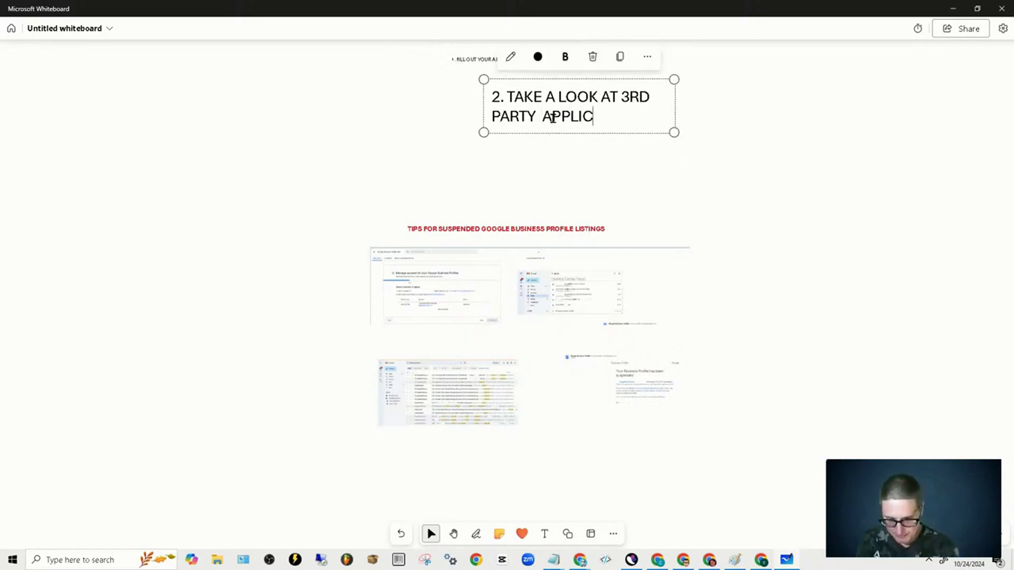
{"action": "type", "text": "ATION API CONNE"}
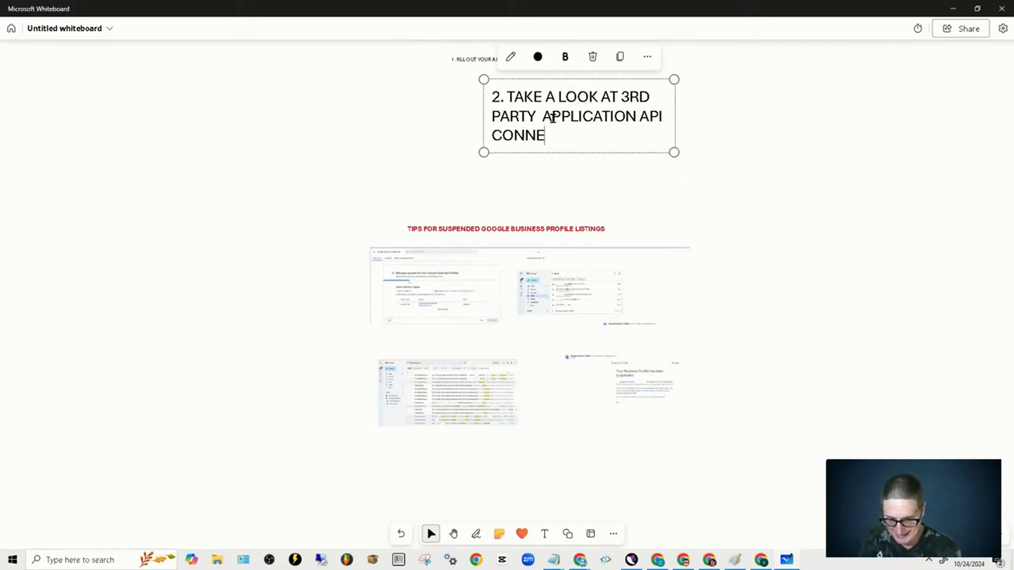
{"action": "type", "text": "CTIONS TO YOU"}
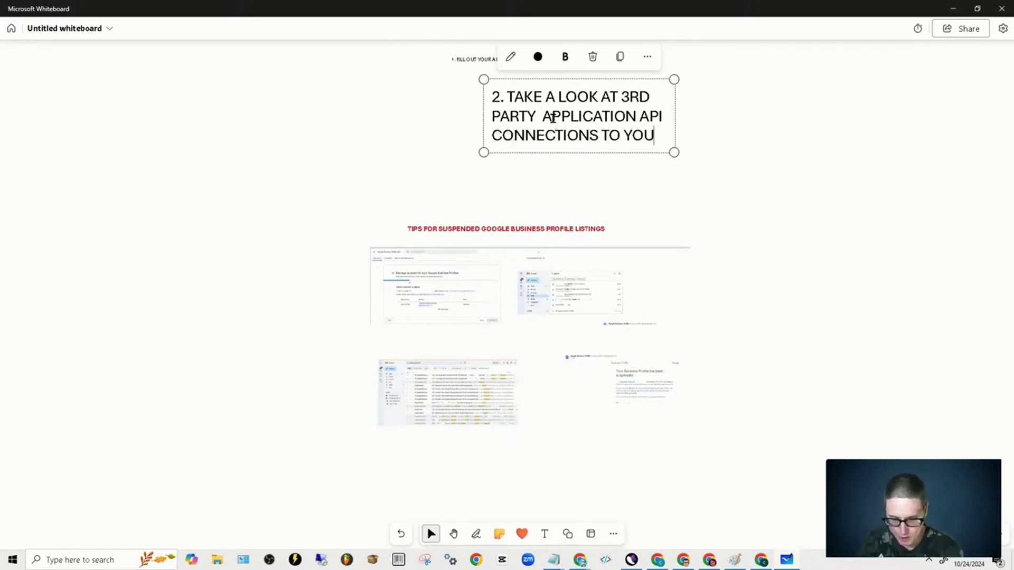
{"action": "type", "text": "R GOOGLE"}
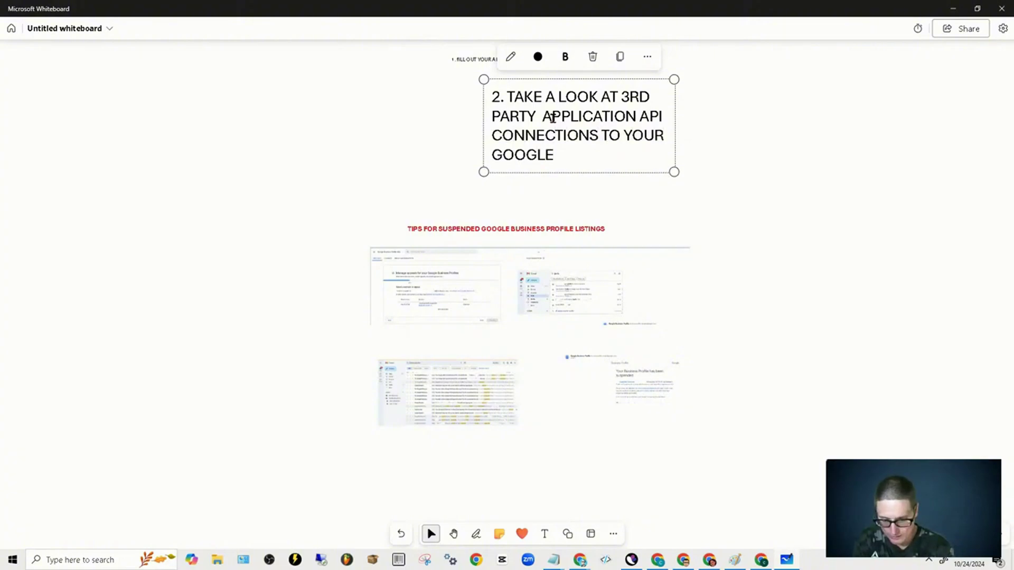
{"action": "type", "text": " EMAIL AC"}
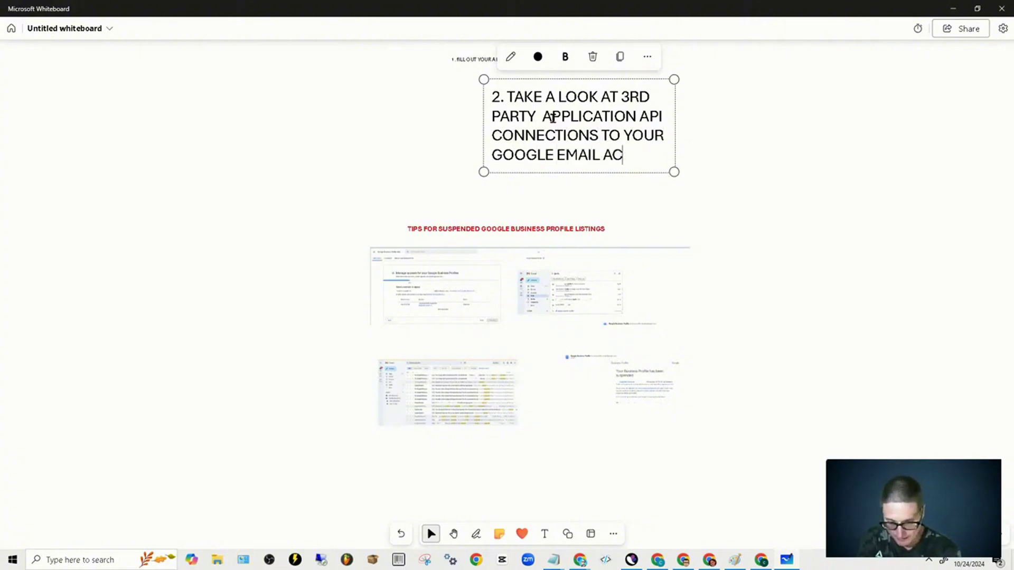
{"action": "type", "text": "COUNT"}
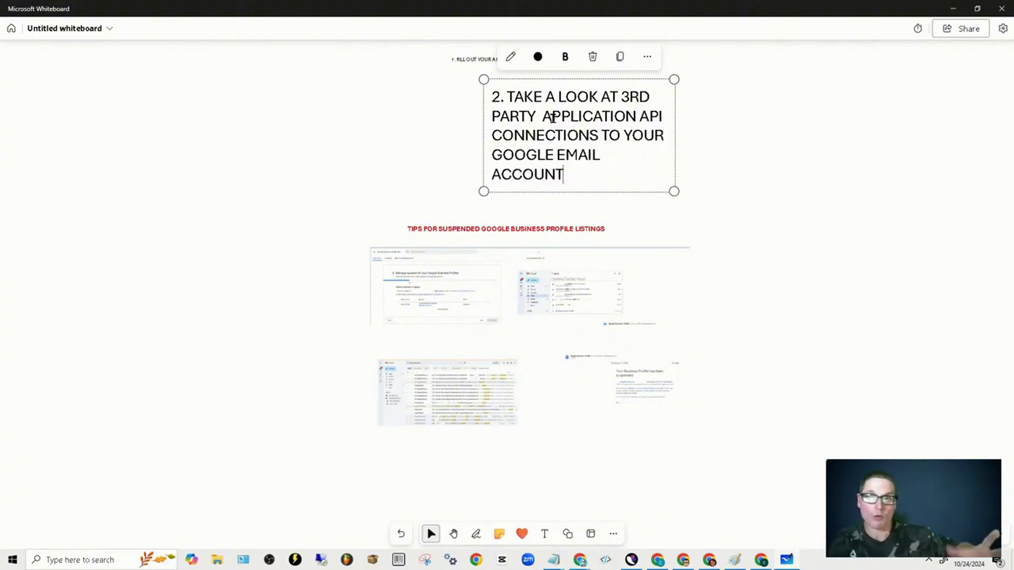